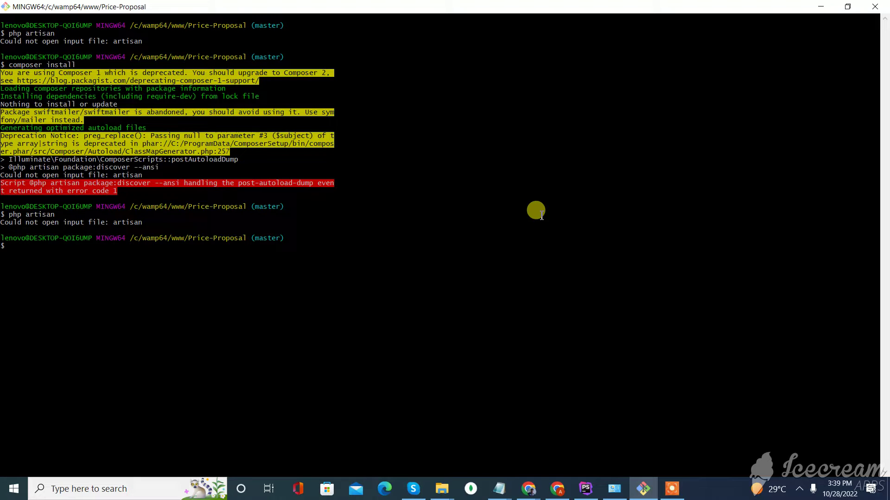
Run 'composer update' in the project from a pasted command.
{"action": "right_click", "coordinate": [478, 217]}
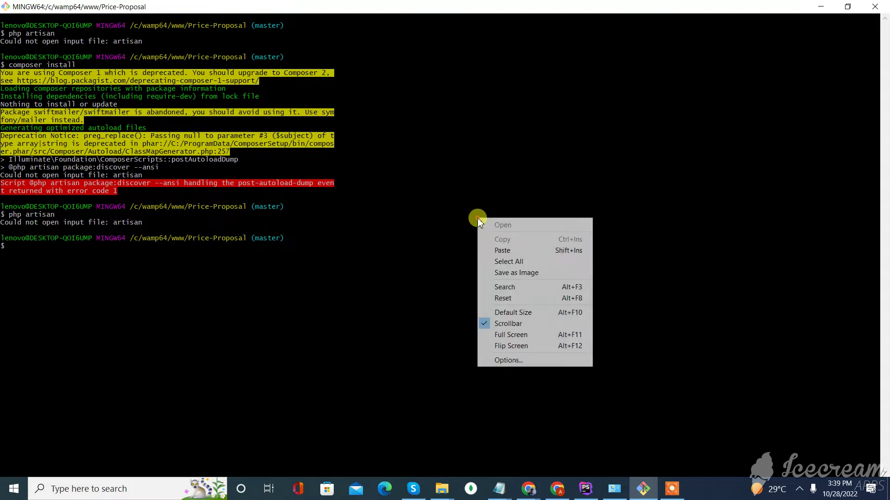
{"action": "left_click", "coordinate": [509, 251]}
{"action": "key", "text": "Return"}
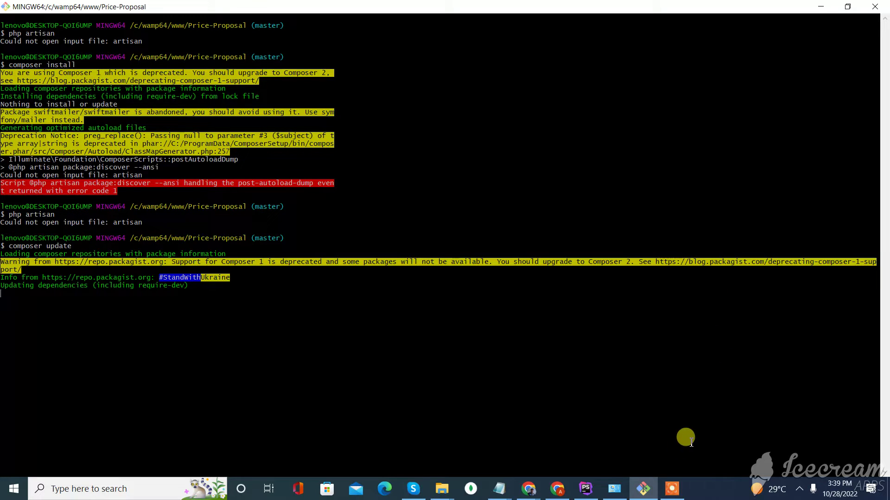
{"action": "left_click", "coordinate": [672, 487]}
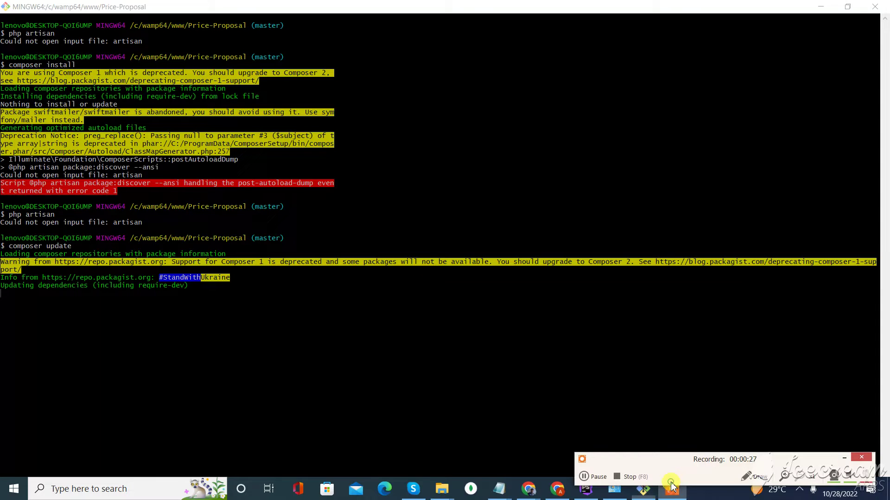
{"action": "left_click", "coordinate": [598, 477]}
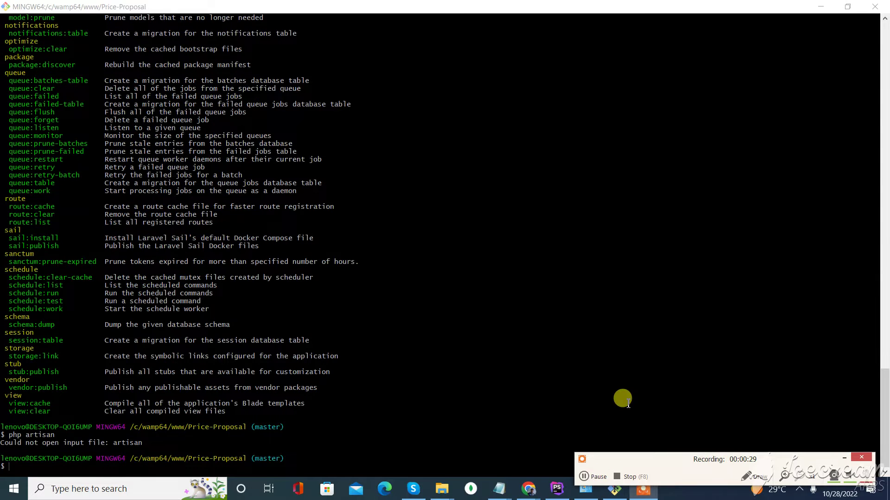
{"action": "scroll", "coordinate": [465, 367], "scroll_direction": "up", "scroll_amount": 3}
{"action": "scroll", "coordinate": [465, 367], "scroll_direction": "up", "scroll_amount": 5}
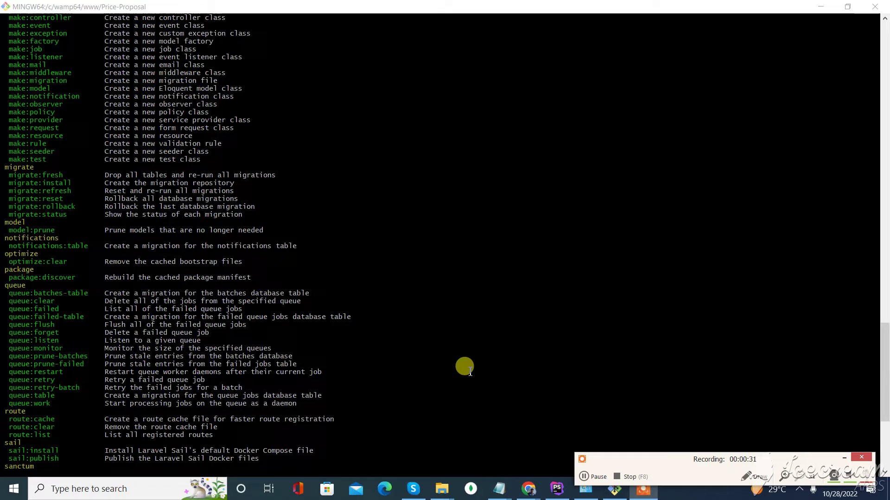
{"action": "scroll", "coordinate": [465, 367], "scroll_direction": "up", "scroll_amount": 5}
{"action": "scroll", "coordinate": [465, 368], "scroll_direction": "up", "scroll_amount": 5}
{"action": "scroll", "coordinate": [465, 367], "scroll_direction": "up", "scroll_amount": 5}
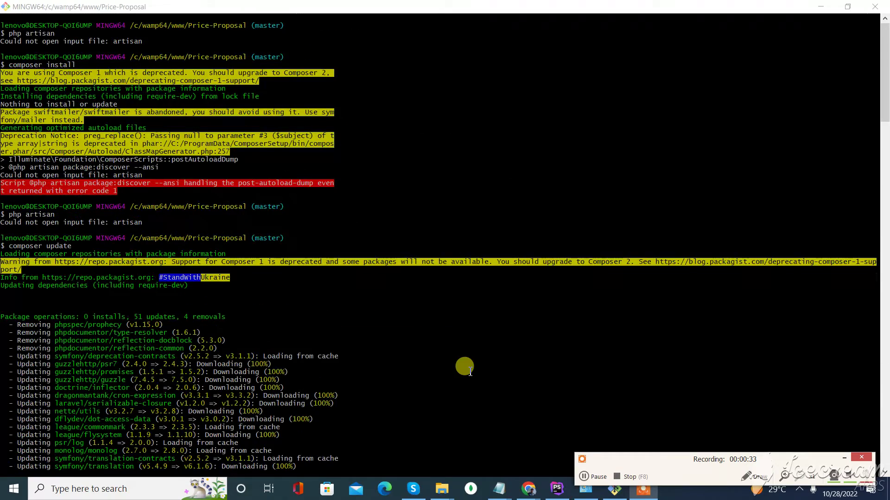
{"action": "scroll", "coordinate": [464, 367], "scroll_direction": "down", "scroll_amount": 10}
{"action": "scroll", "coordinate": [464, 367], "scroll_direction": "down", "scroll_amount": 10}
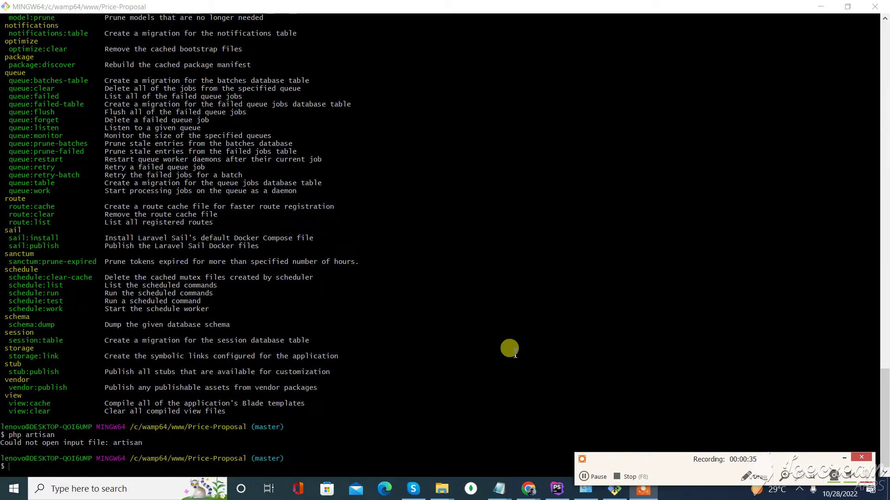
Bring up the project's artisan file in its GitHub repository.
{"action": "left_click", "coordinate": [529, 489]}
{"action": "left_click", "coordinate": [459, 432]}
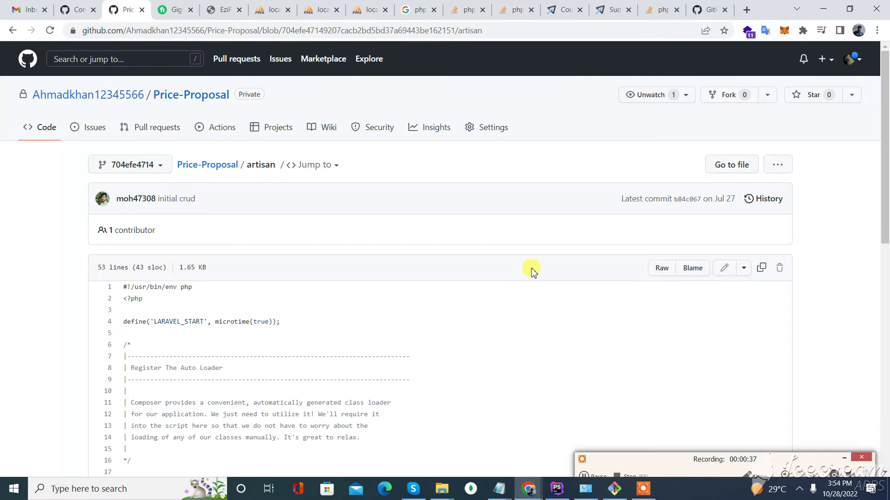
{"action": "scroll", "coordinate": [511, 308], "scroll_direction": "down", "scroll_amount": 5}
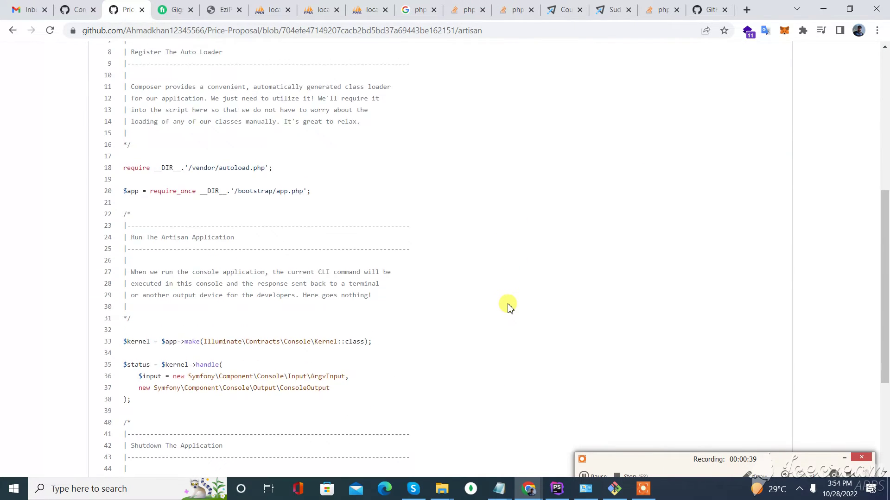
{"action": "scroll", "coordinate": [510, 308], "scroll_direction": "up", "scroll_amount": 5}
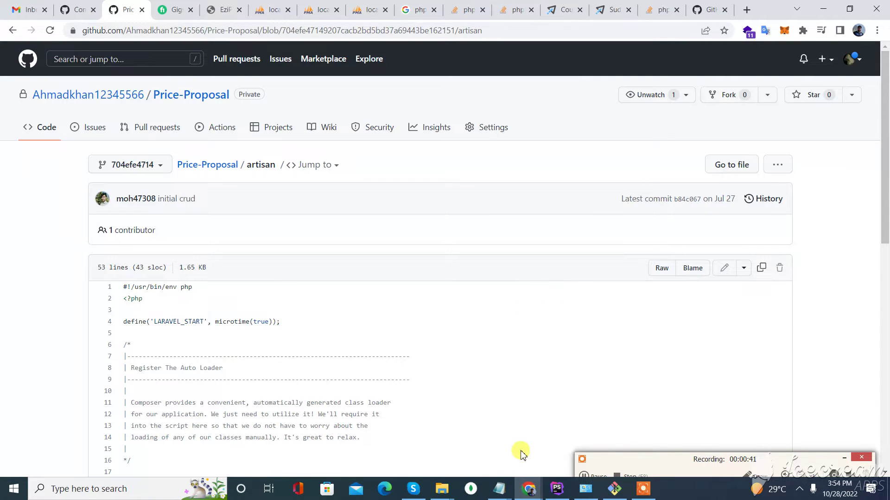
{"action": "left_click", "coordinate": [442, 489]}
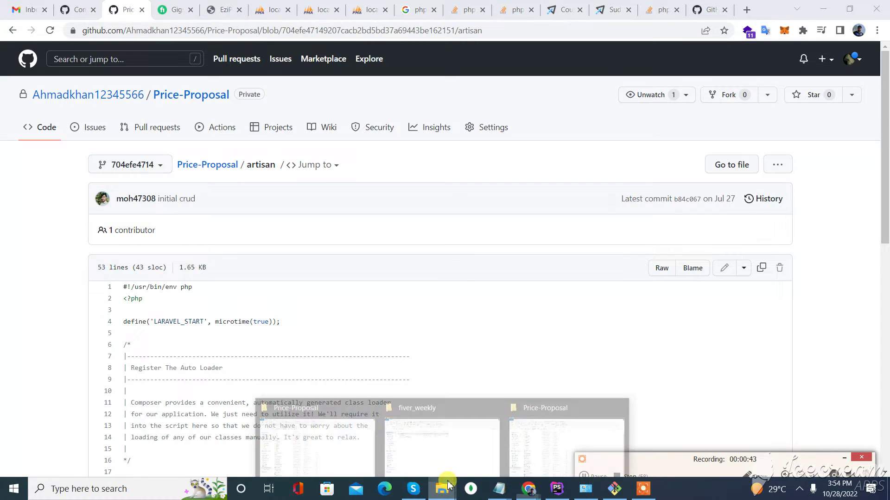
Copy the downloaded artisan file from fiver_weekly into C:\wamp64\www\Price-Proposal.
{"action": "left_click", "coordinate": [460, 438]}
{"action": "left_click", "coordinate": [174, 174]}
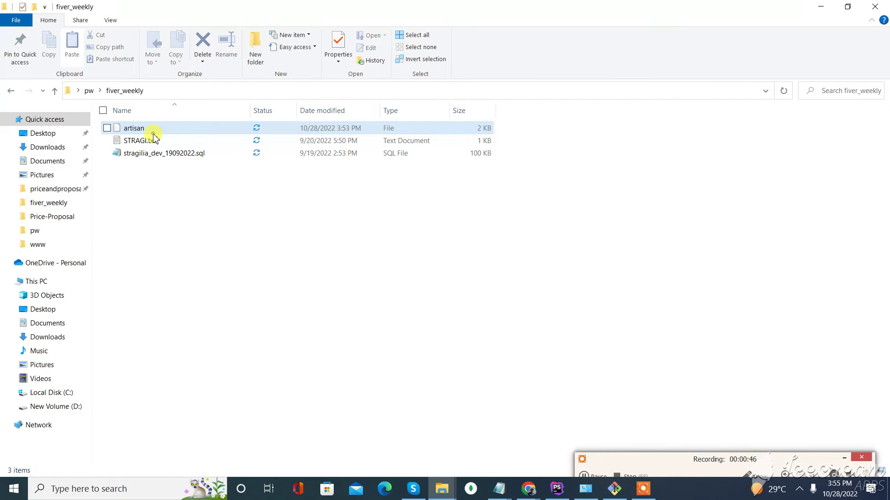
{"action": "left_click", "coordinate": [150, 129]}
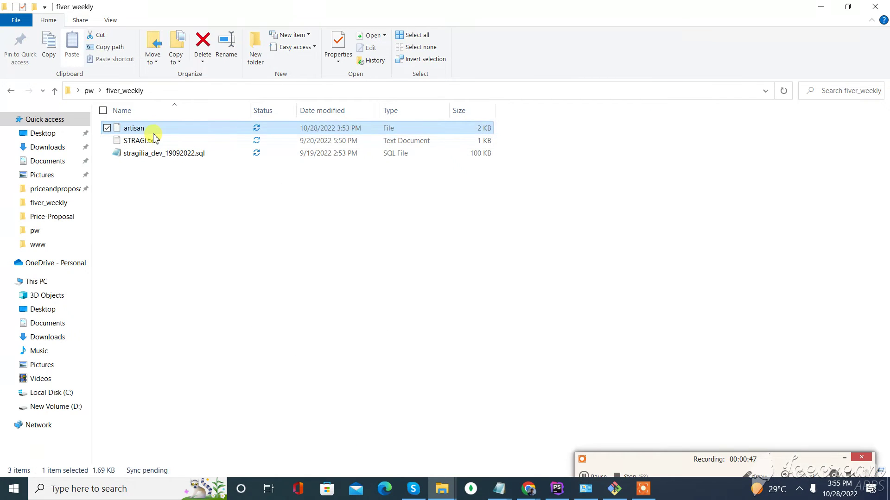
{"action": "left_click", "coordinate": [445, 489]}
{"action": "left_click", "coordinate": [540, 447]}
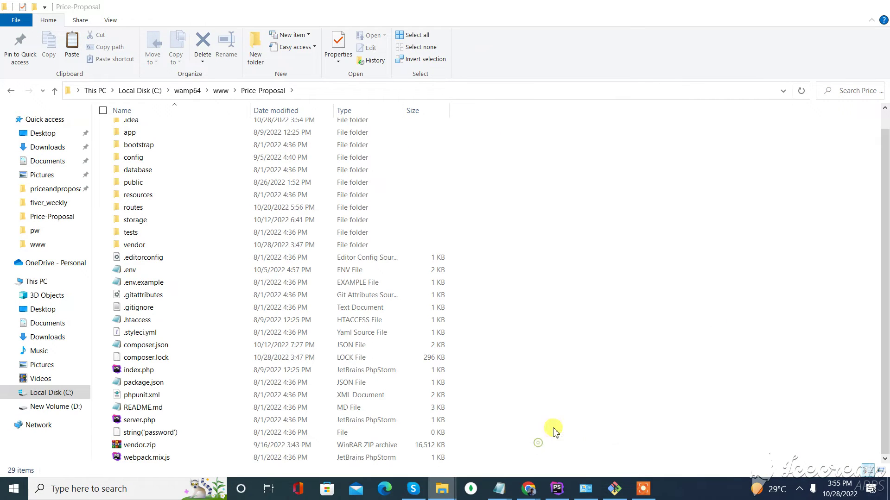
{"action": "key", "text": "ctrl+v"}
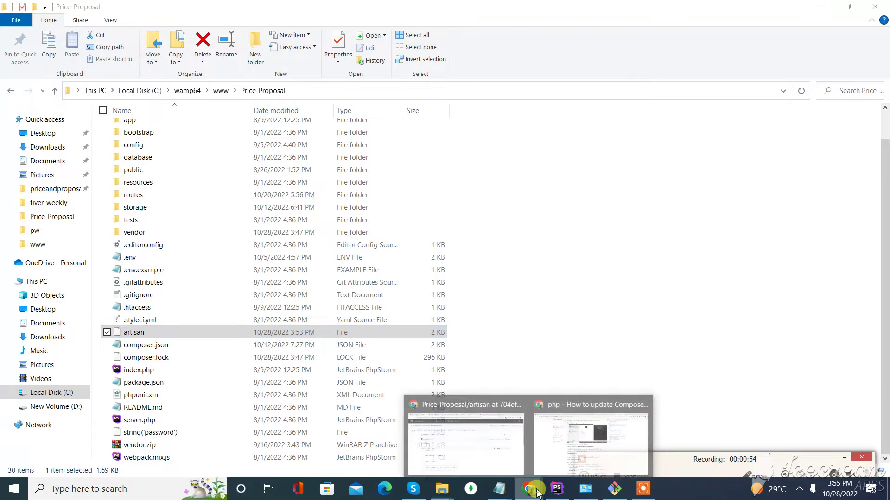
Rerun 'php artisan' and review the Laravel Framework 8.83.25 command list.
{"action": "left_click", "coordinate": [615, 488]}
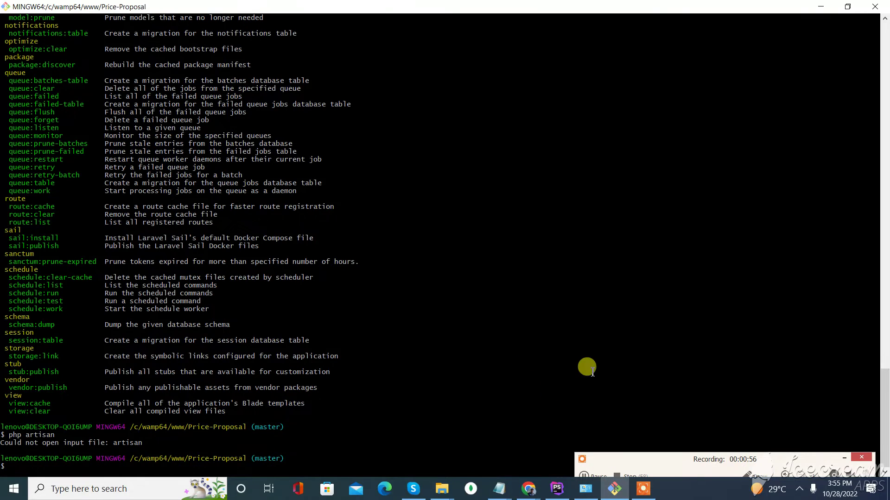
{"action": "type", "text": "php artisan"}
{"action": "key", "text": "Return"}
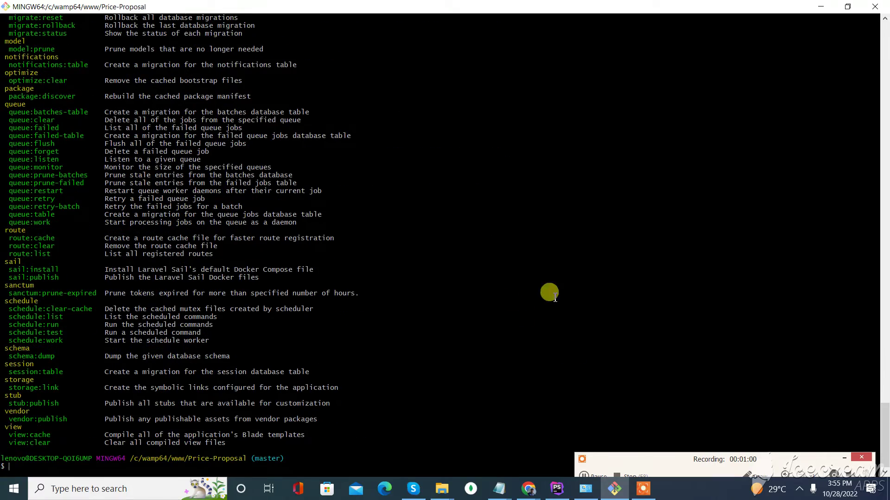
{"action": "scroll", "coordinate": [590, 283], "scroll_direction": "up", "scroll_amount": 10}
{"action": "scroll", "coordinate": [590, 283], "scroll_direction": "up", "scroll_amount": 10}
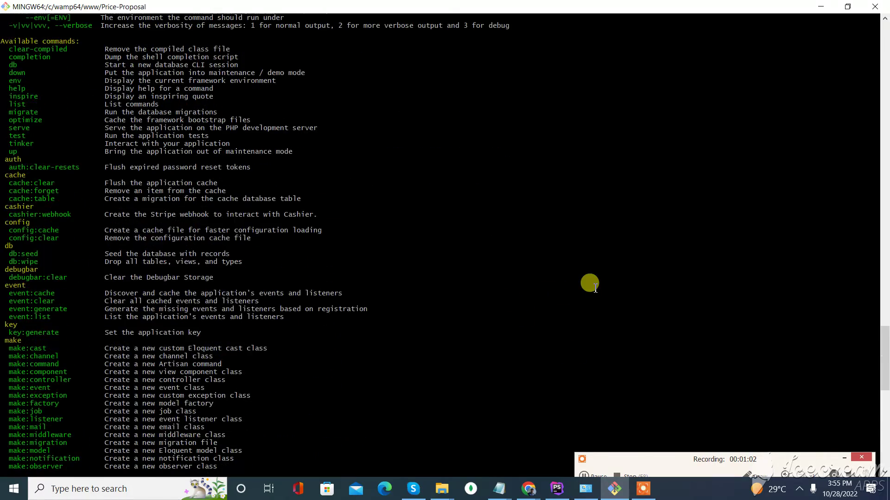
{"action": "scroll", "coordinate": [590, 283], "scroll_direction": "up", "scroll_amount": 6}
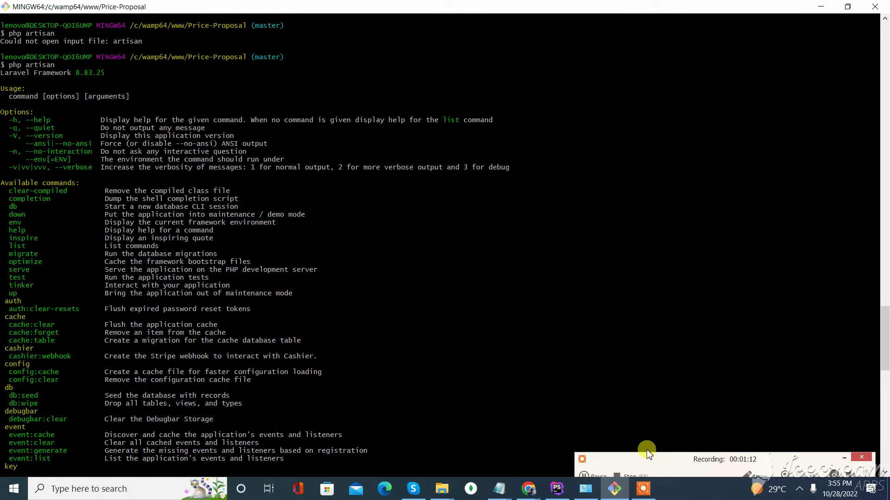
{"action": "left_click_drag", "start_coordinate": [646, 459], "coordinate": [584, 248]}
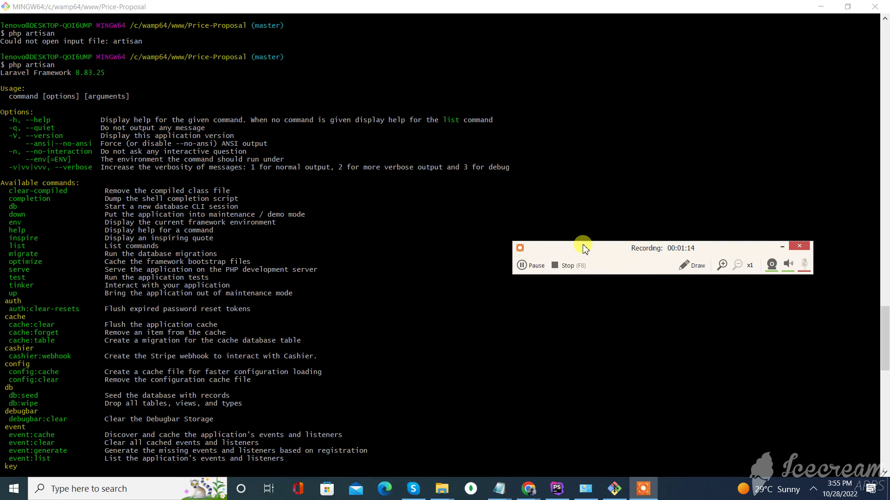